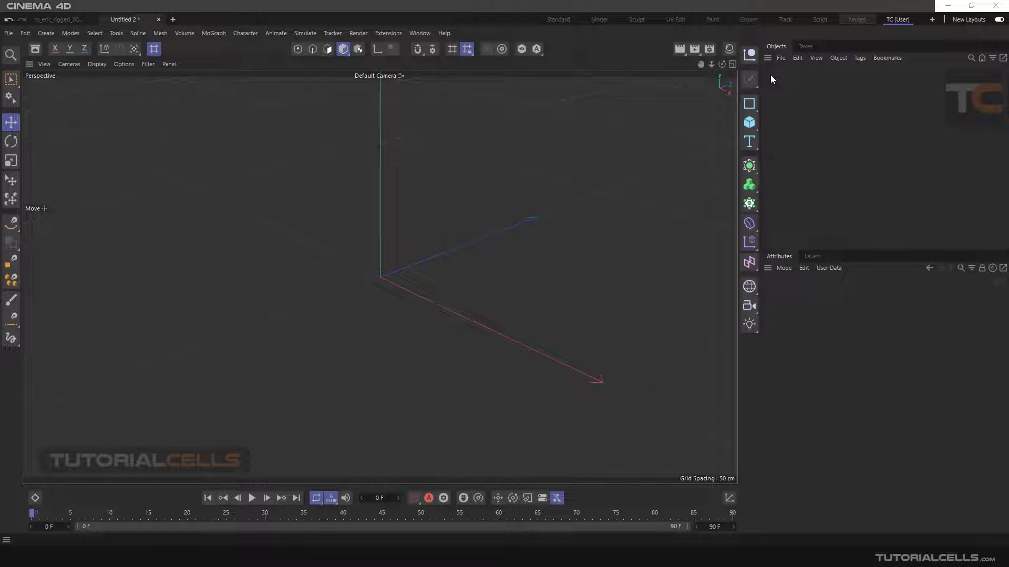
Step: Add a Null object and raise it well above the origin along its Y axis
left_click(750, 55)
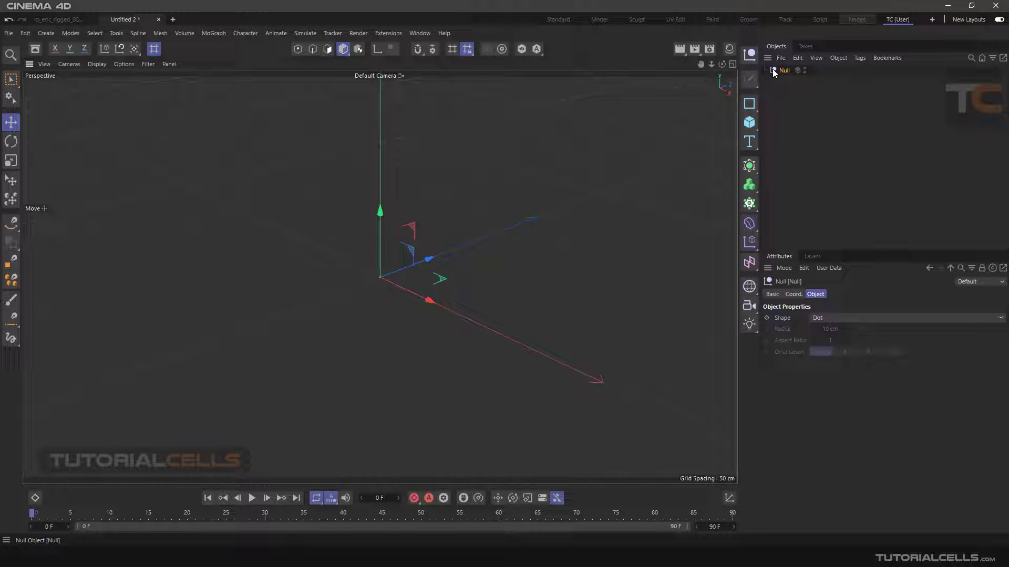
left_click_drag(380, 211, 399, 134)
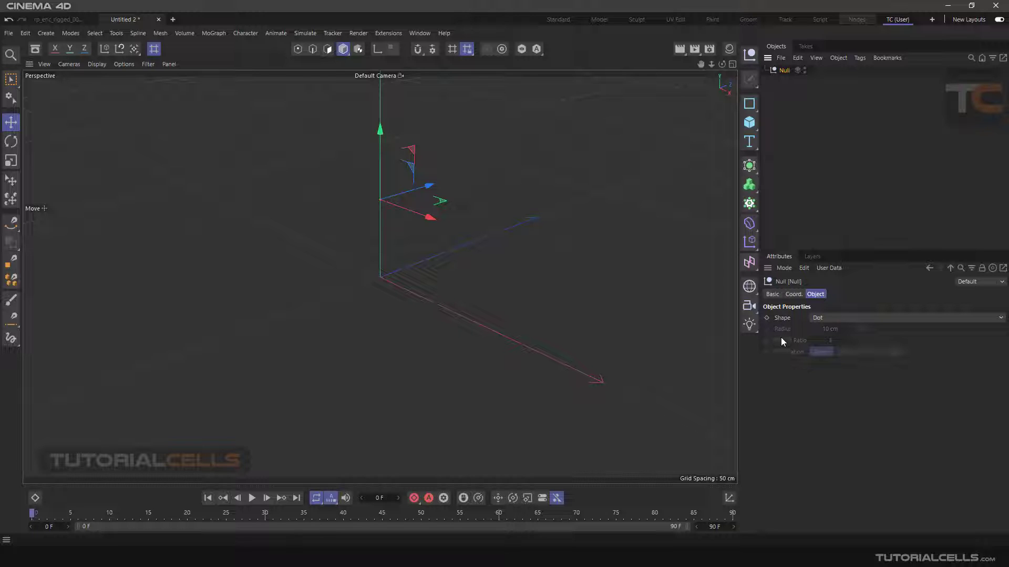
Step: Preview the Null as Locator, Circle, Rectangle, Triangle and Hexagon shapes
left_click(825, 318)
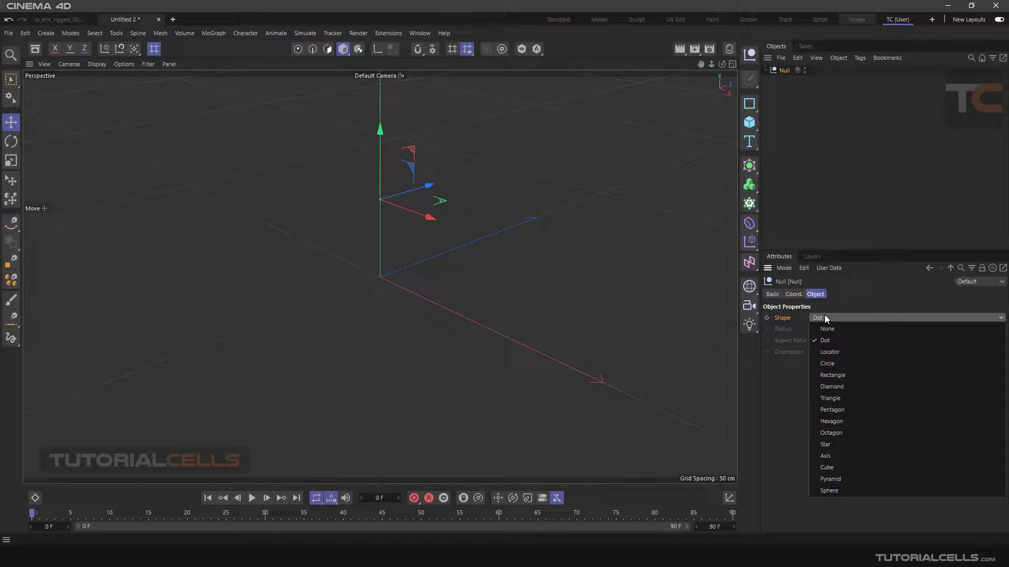
left_click(842, 351)
scroll(405, 198, "up", 3)
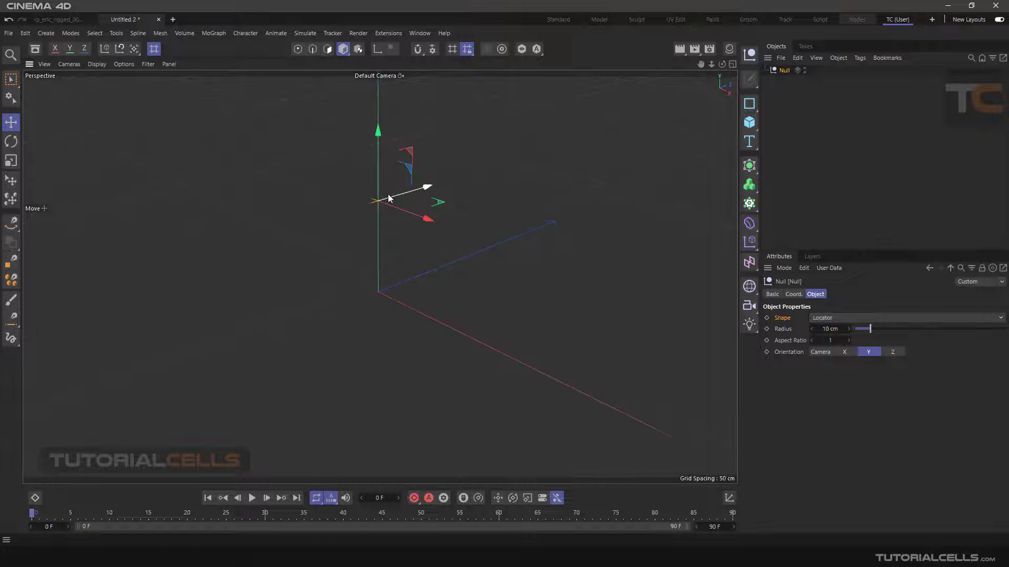
left_click(826, 319)
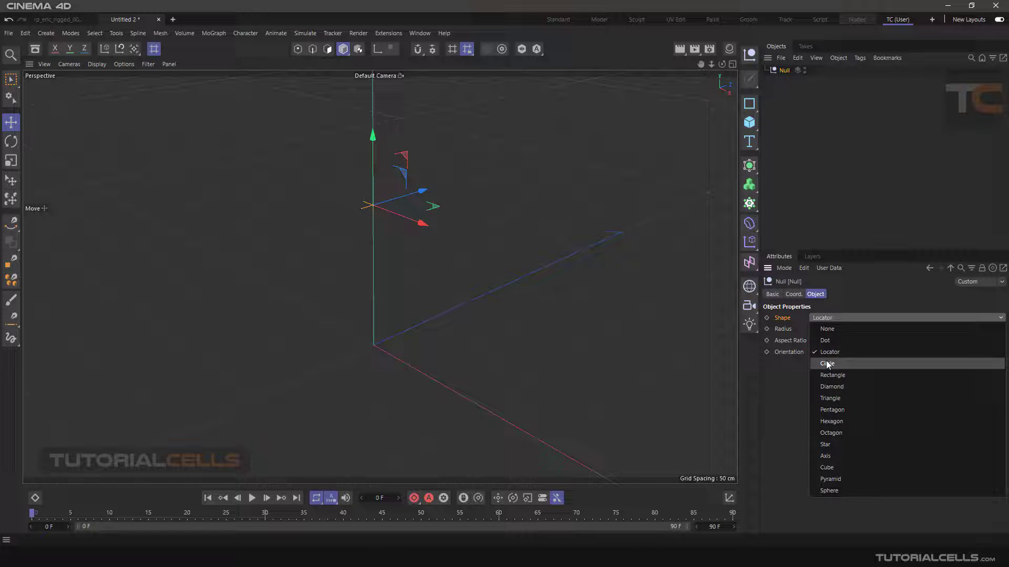
left_click(827, 361)
left_click(831, 319)
left_click(834, 378)
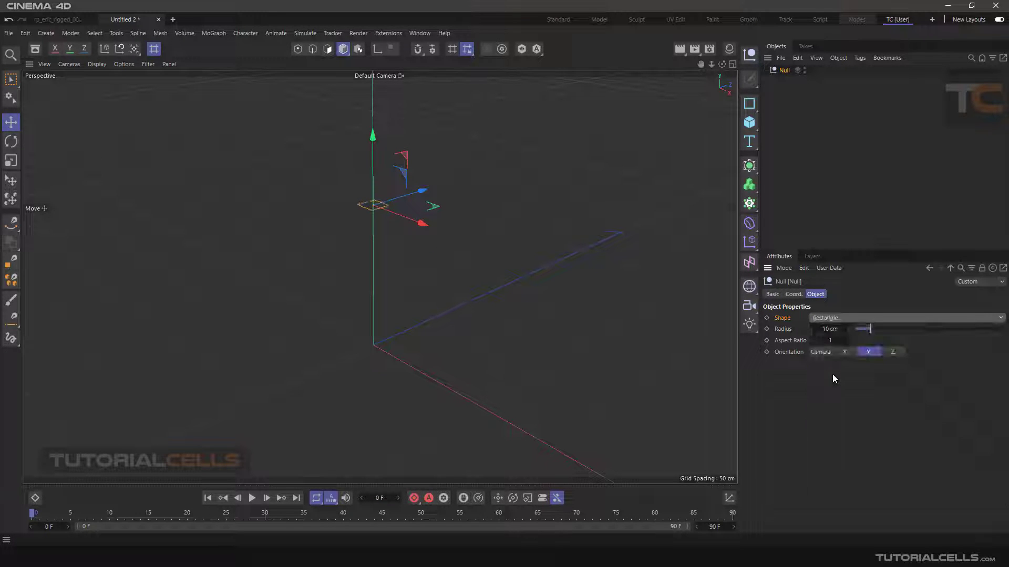
left_click(830, 319)
left_click(837, 402)
left_click(834, 317)
left_click(833, 411)
Step: Preview the Octagon, Axis and Cube shapes, then set the Null's shape back to Circle
left_click(829, 318)
left_click(832, 431)
left_click(829, 318)
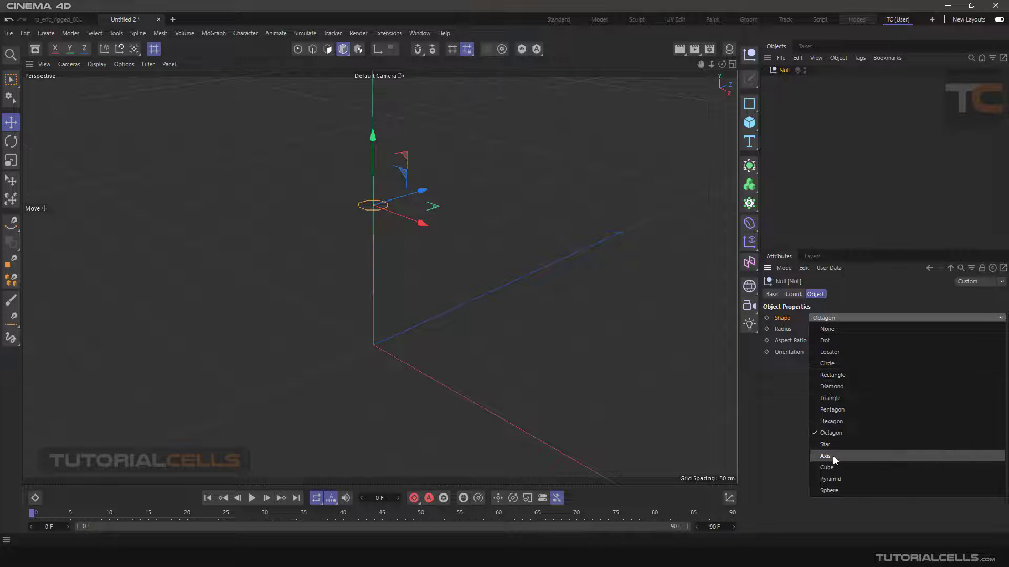
left_click(833, 457)
left_click(834, 319)
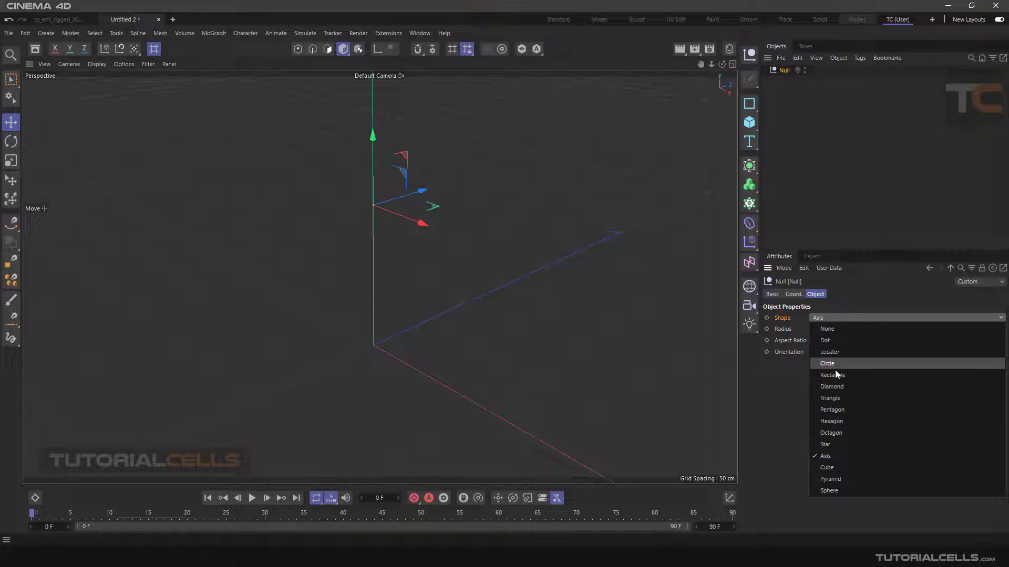
left_click(837, 466)
left_click(832, 317)
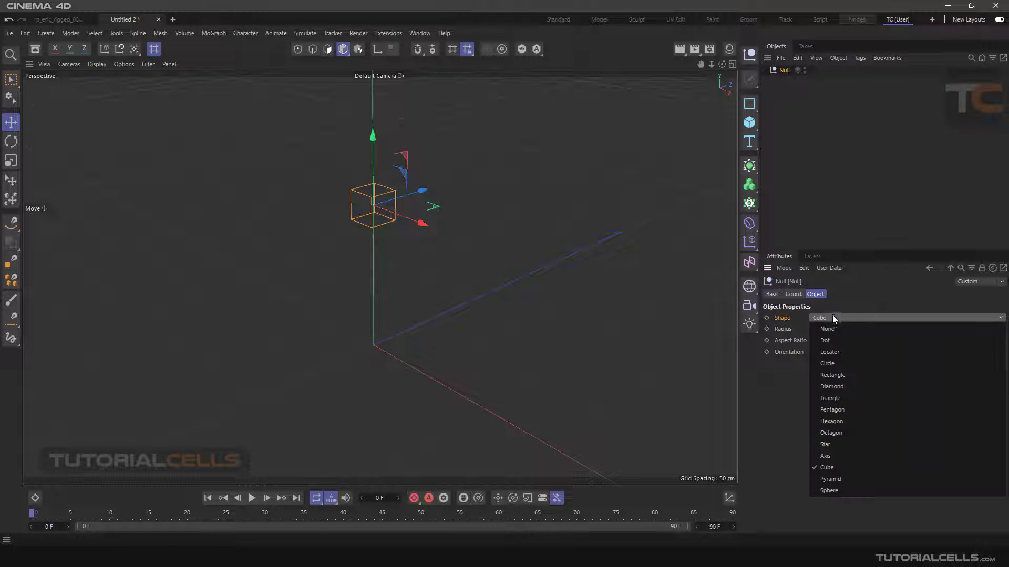
left_click(827, 364)
scroll(370, 200, "up", 5)
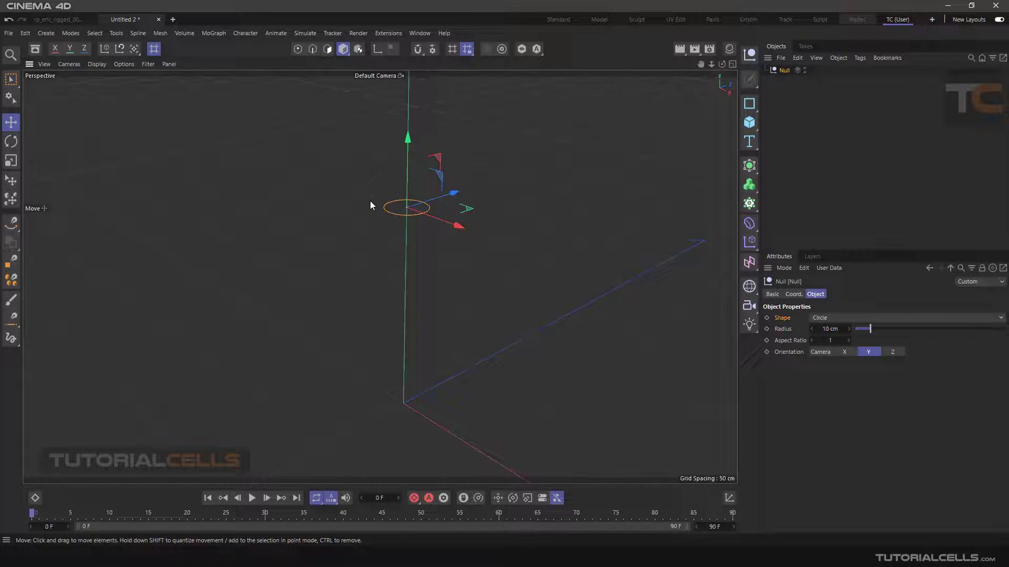
Step: Grow the circle's radius to about 20 cm and try an aspect ratio of 2
scroll(424, 247, "down", 2)
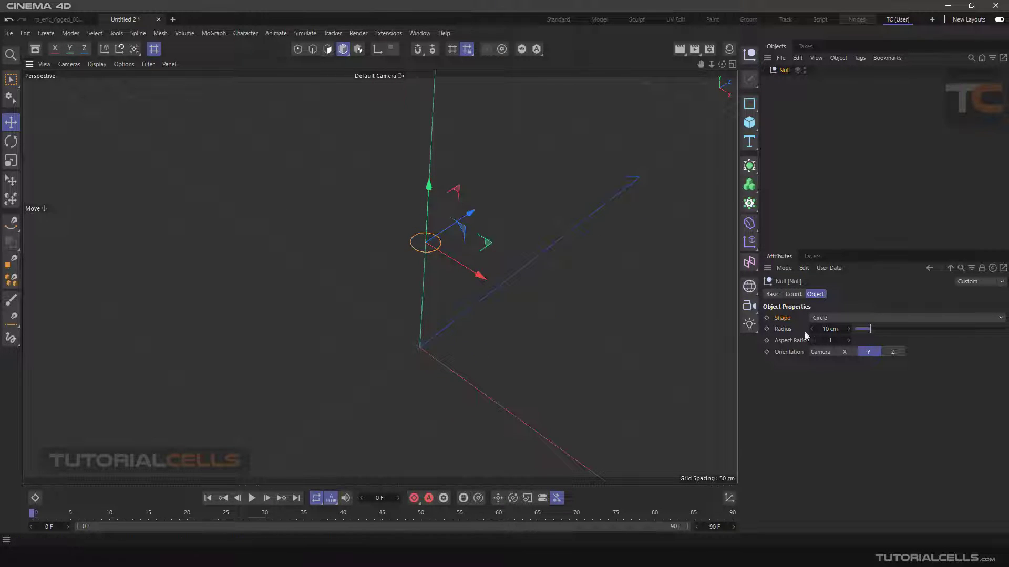
mouse_move(872, 328)
left_mouse_down()
mouse_move(891, 336)
mouse_move(880, 334)
left_mouse_up()
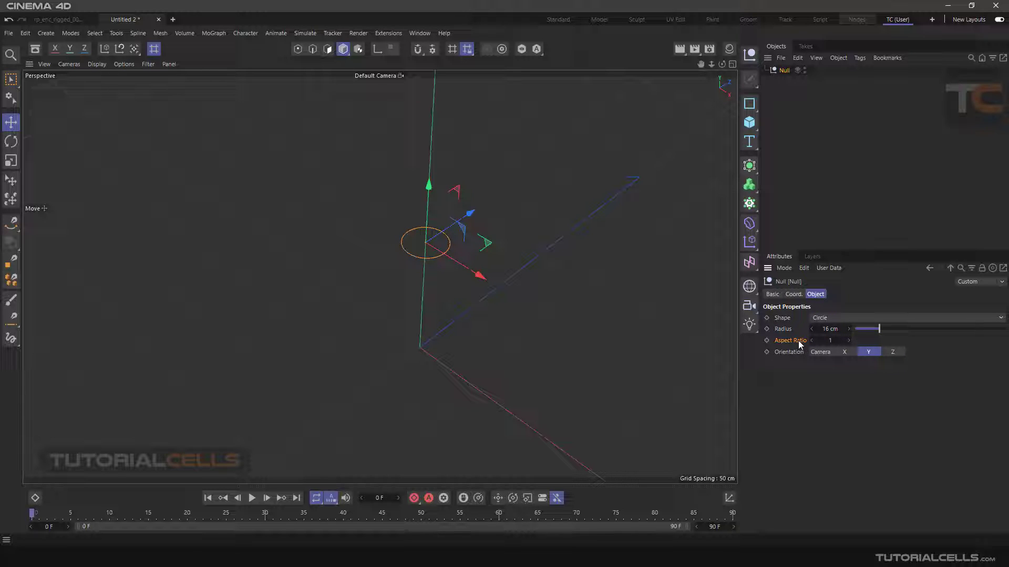
left_click_drag(880, 328, 831, 339)
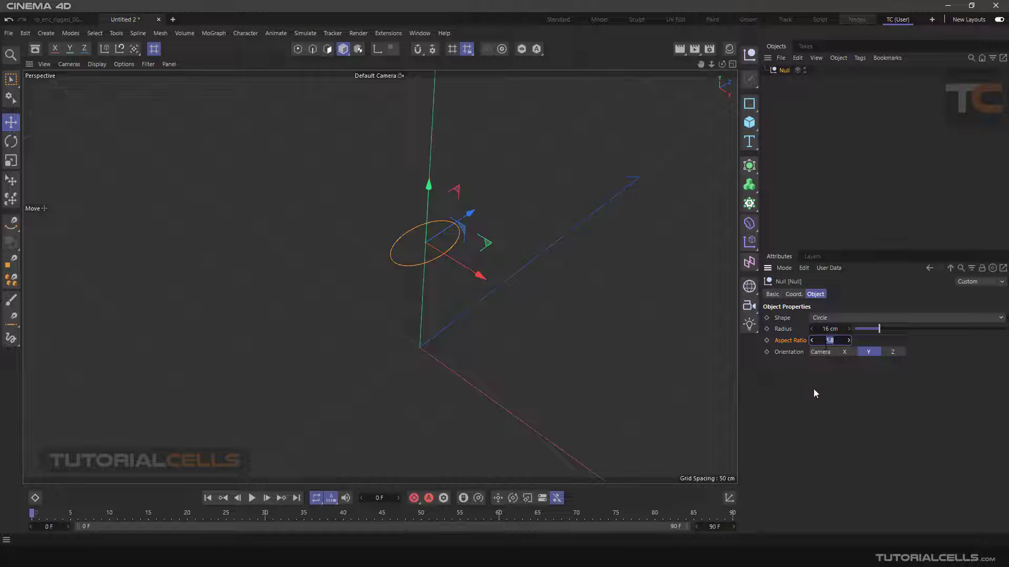
type("2")
key("Return")
Step: Reset the aspect ratio to 1 and finalize the circle radius at 22 cm
left_click_drag(879, 329, 932, 348)
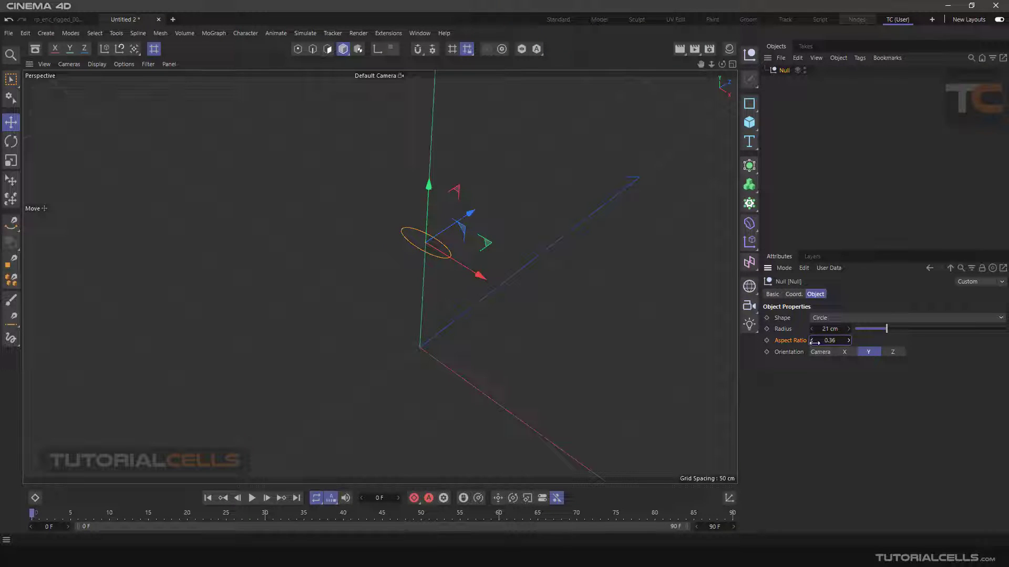
type("1")
key("Return")
left_click_drag(887, 327, 888, 329)
scroll(440, 304, "up", 3)
mouse_move(440, 283)
left_mouse_down("alt")
mouse_move(443, 261)
mouse_move(443, 273)
left_mouse_up("alt")
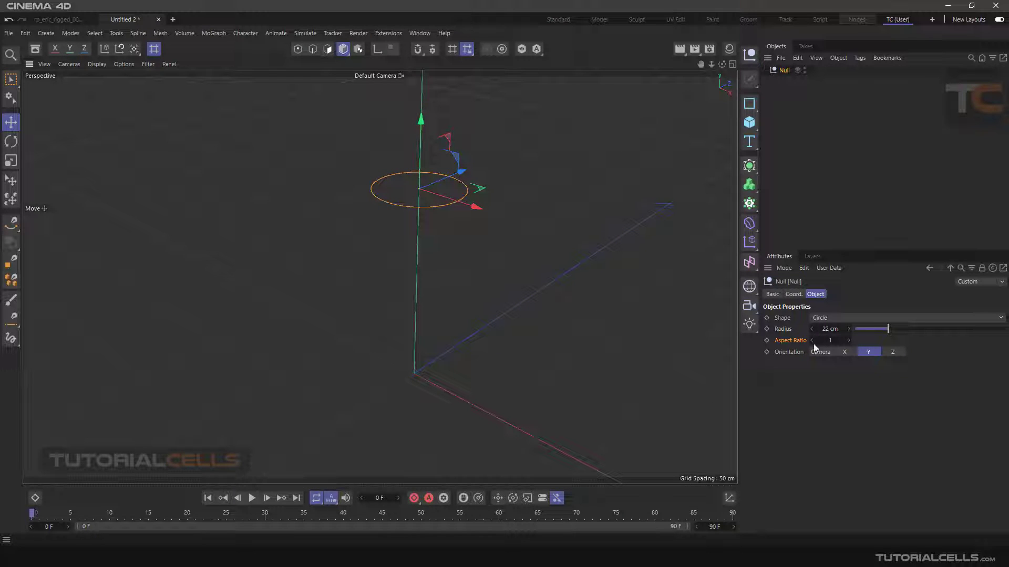
Step: Compare the circle's X, Y, Z and Camera orientation options
left_click(786, 355)
left_click(846, 352)
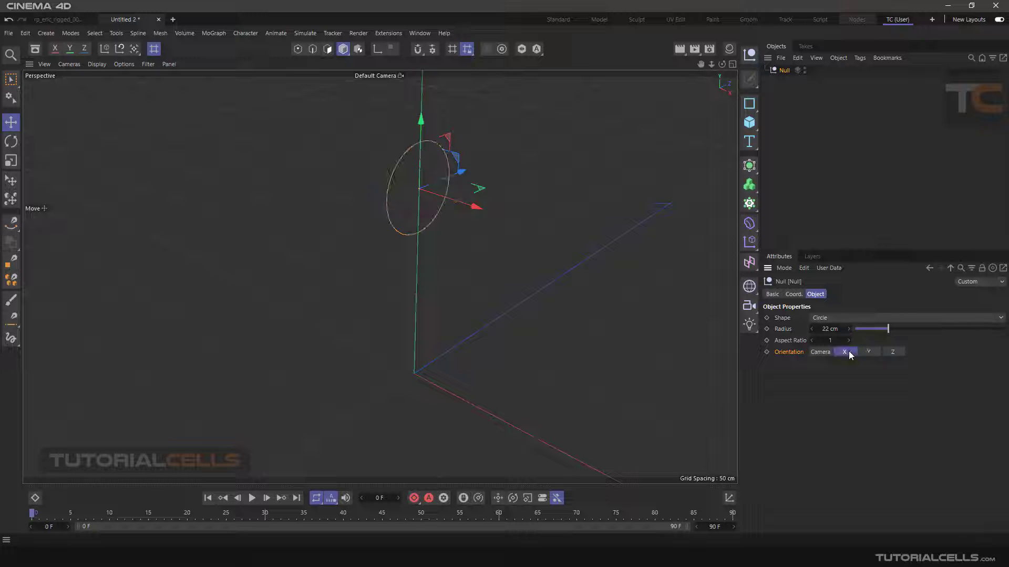
left_click(869, 352)
left_click(893, 352)
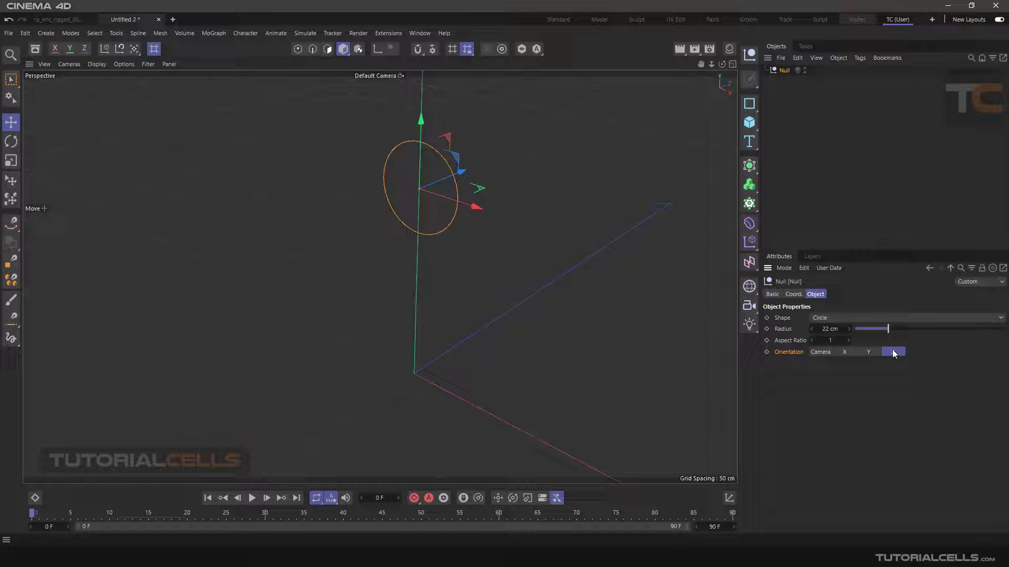
left_click(869, 352)
left_click(848, 353)
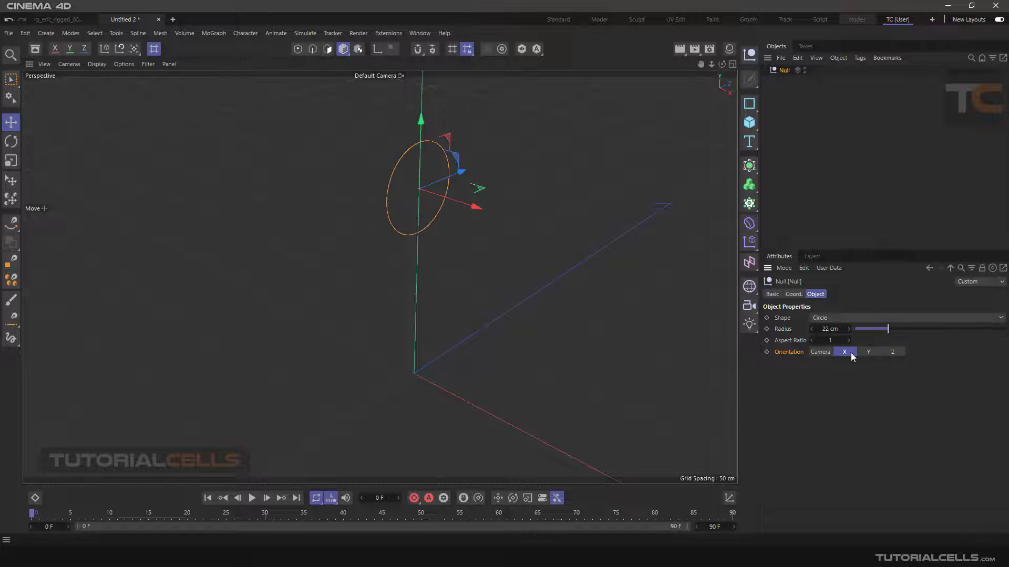
left_click(821, 353)
Step: Settle on X orientation so the circle stands upright, checking it from several angles
left_click_drag(541, 257, 259, 231, "alt")
left_click_drag(466, 232, 376, 274, "alt")
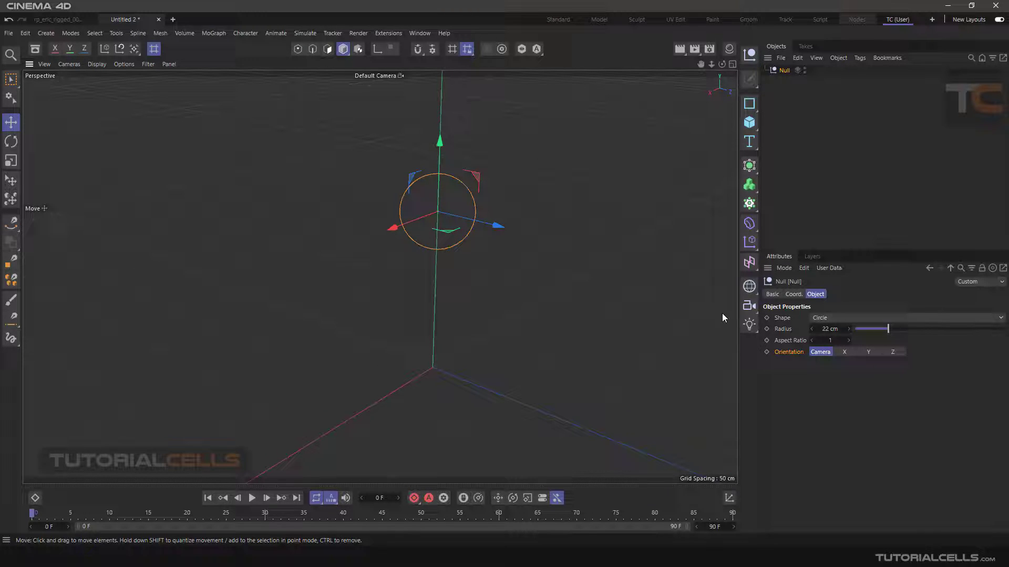
left_click(843, 352)
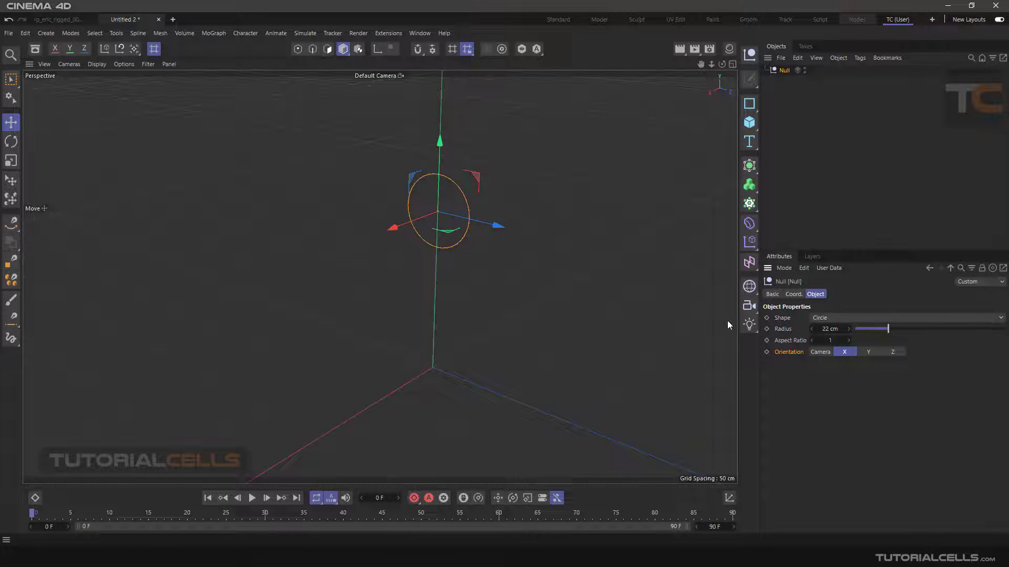
left_click(494, 197)
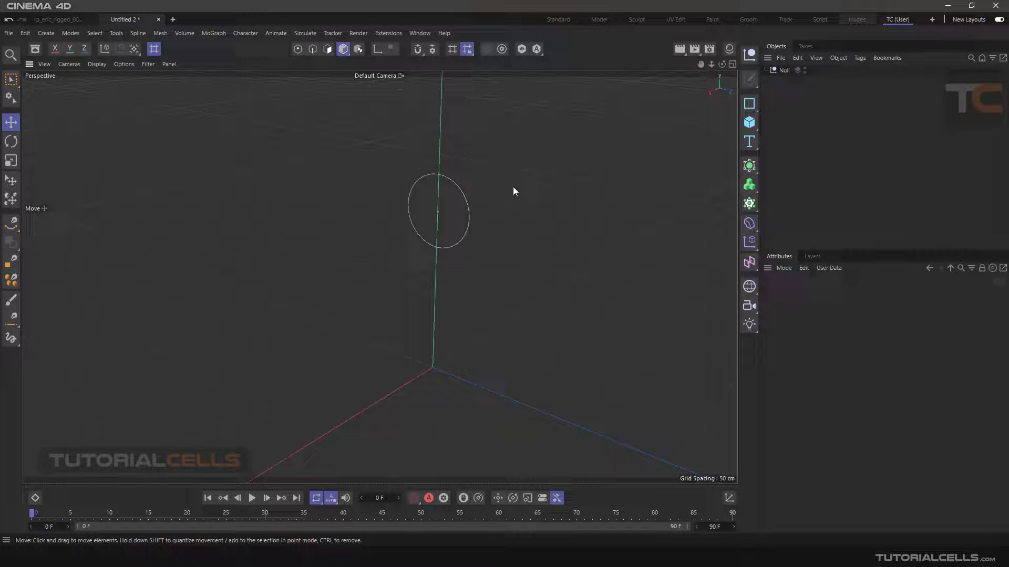
left_click_drag(513, 187, 609, 181, "alt")
left_click(485, 197)
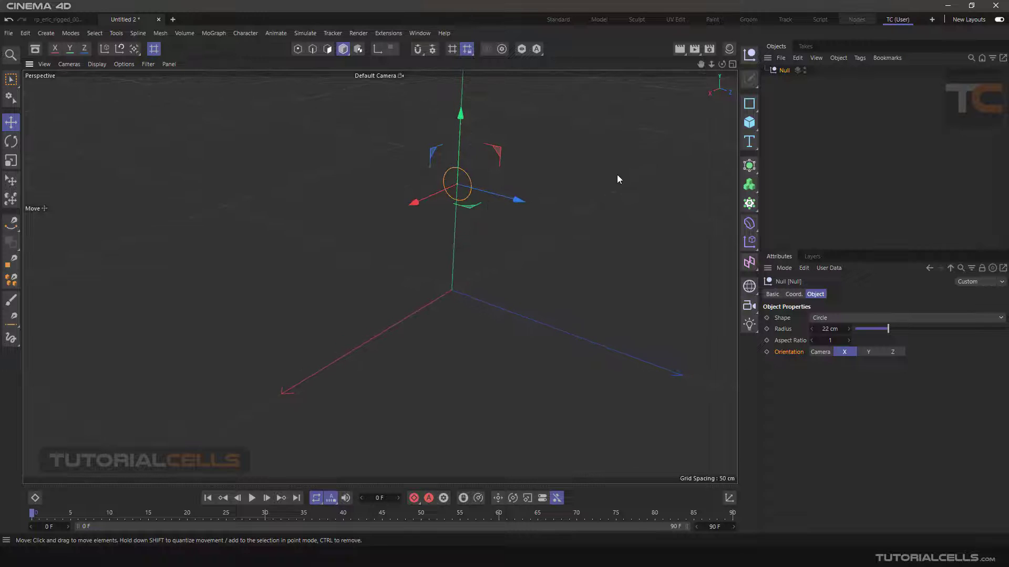
Step: Add a Cube, Cylinder and Oil Tank, placing them left, upper right and toward the camera
left_click(748, 123)
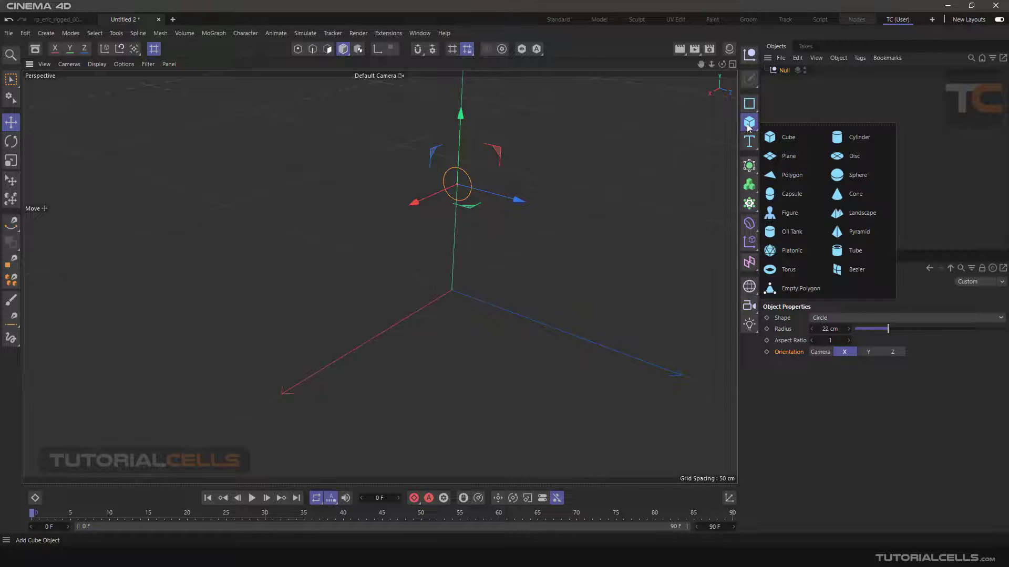
left_click(781, 135)
left_click_drag(513, 313, 225, 203)
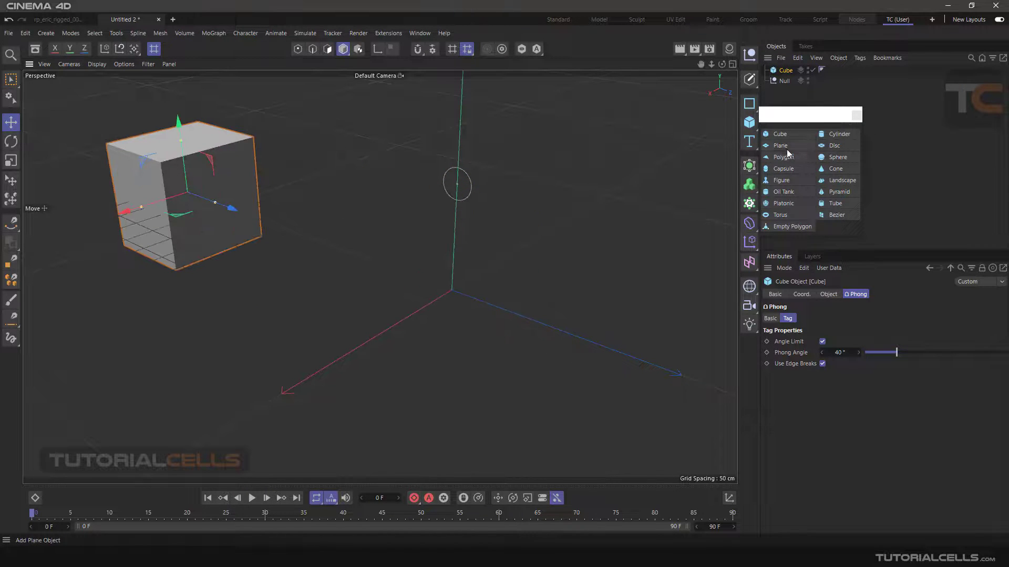
left_click(839, 135)
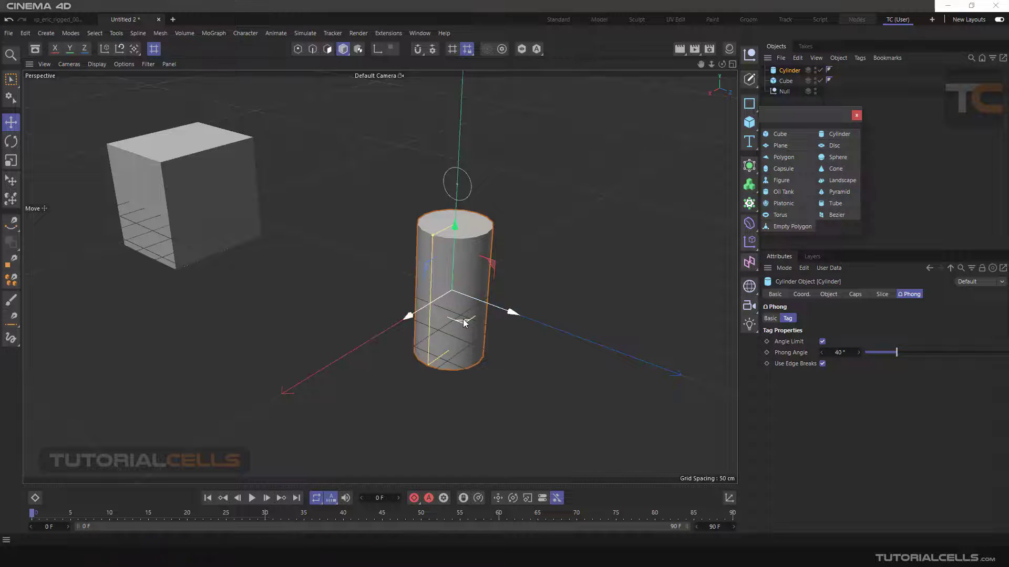
left_click_drag(464, 322, 573, 203)
left_click(783, 192)
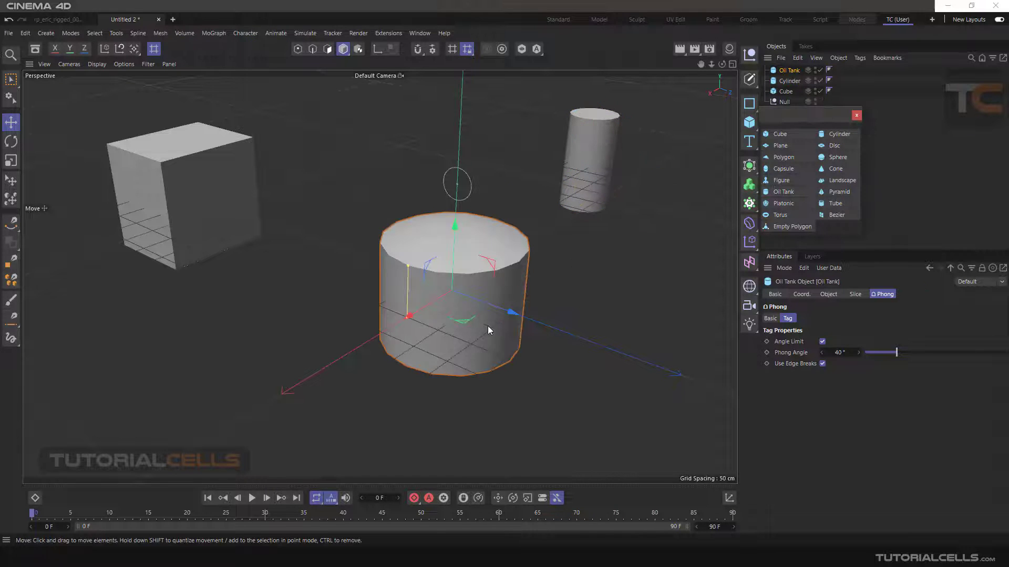
left_click_drag(467, 320, 417, 399)
left_click(855, 116)
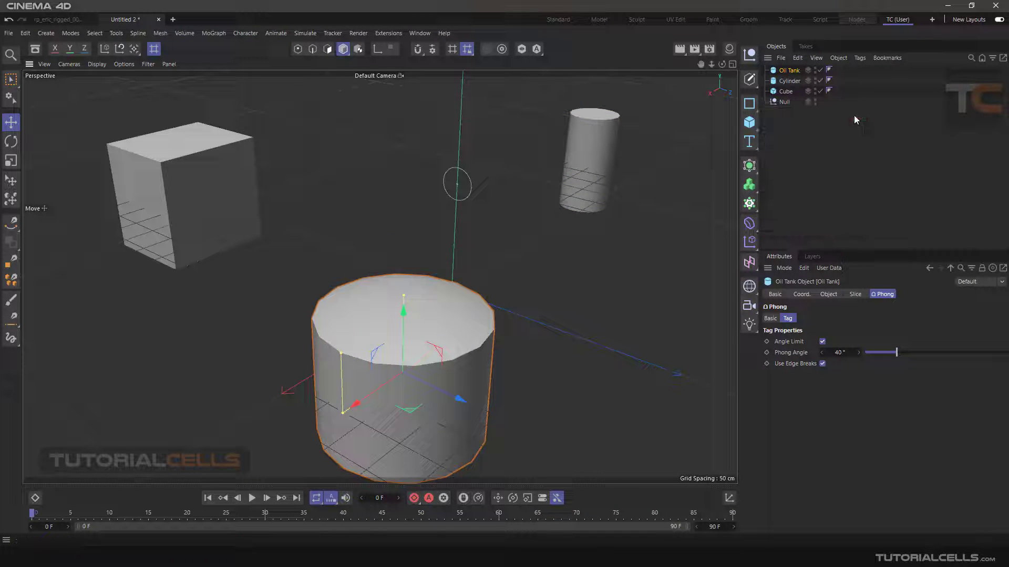
Step: Group Oil Tank, Cylinder and Cube into a new Null.1 with Alt+G
left_click(784, 102)
left_click(786, 91, "ctrl")
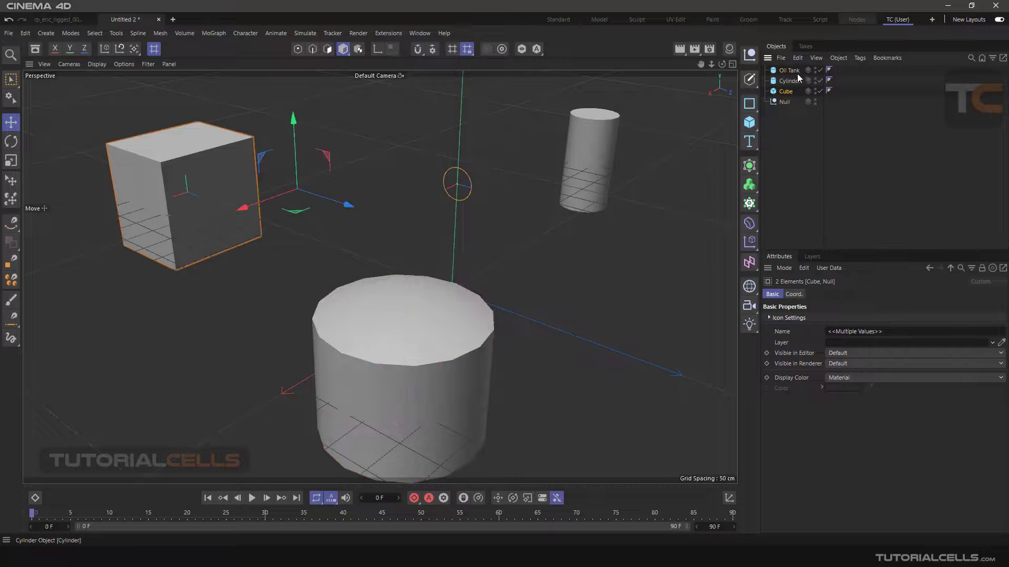
left_click(790, 71)
left_click(786, 91, "shift")
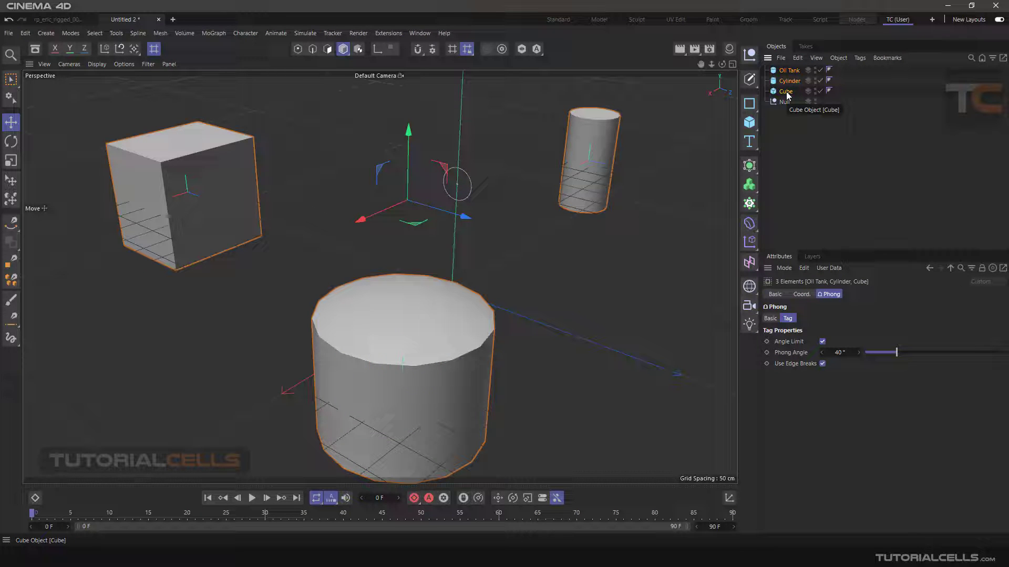
key("alt+g")
Step: Nudge the Null.1 group and drag the Cube back out to the top level
left_click(765, 69)
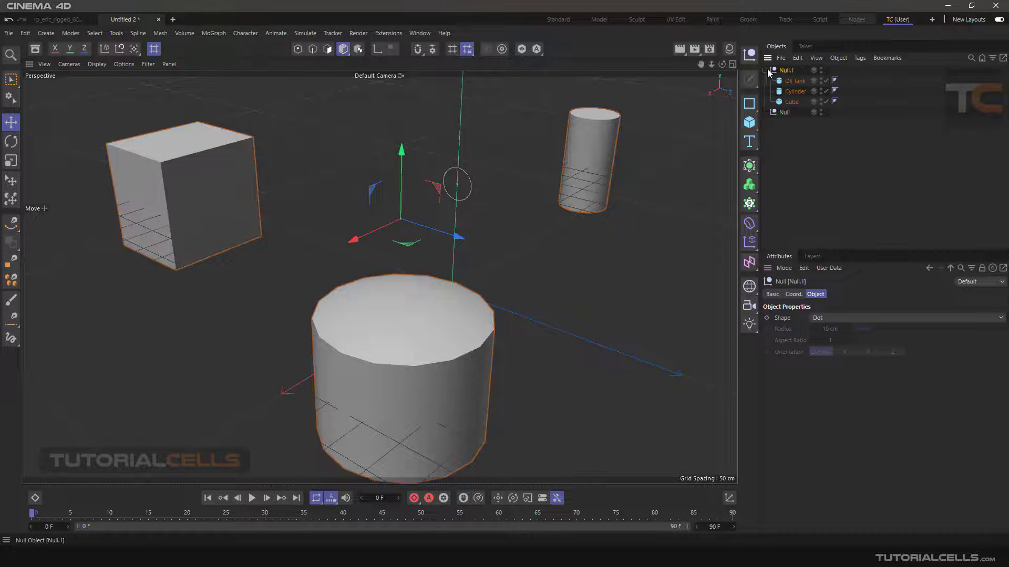
left_click(792, 82)
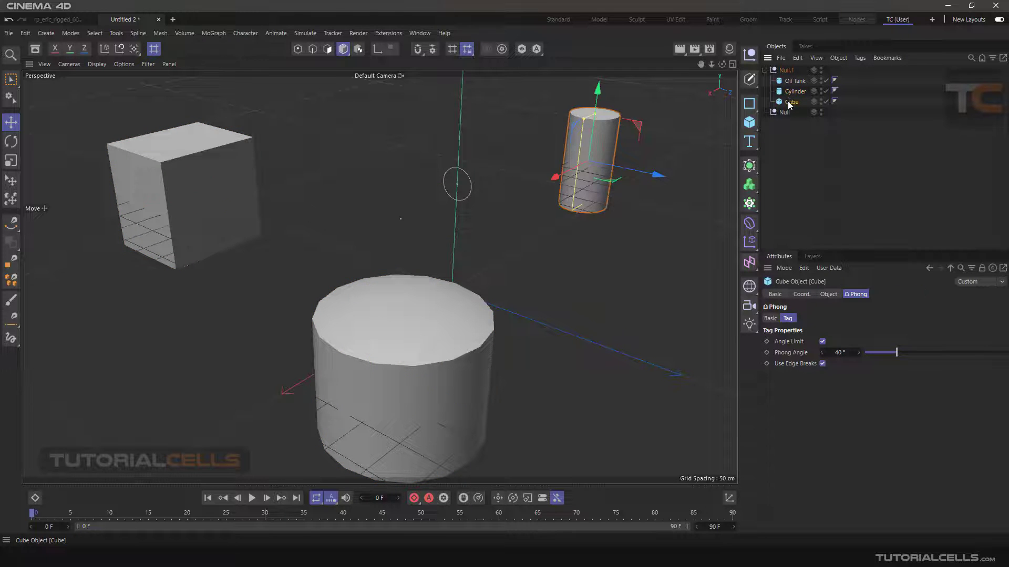
left_click(787, 71)
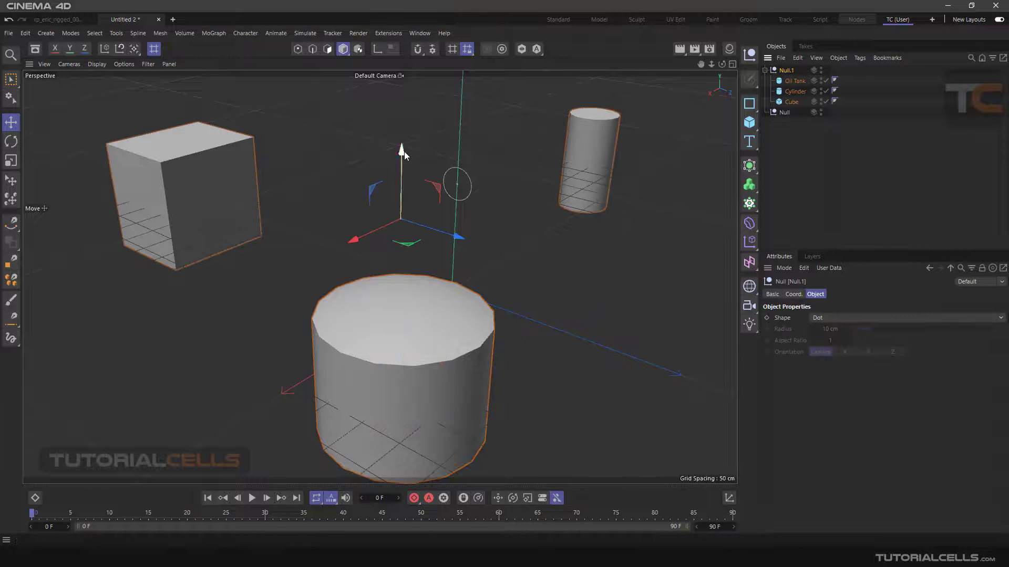
left_click_drag(403, 151, 412, 166)
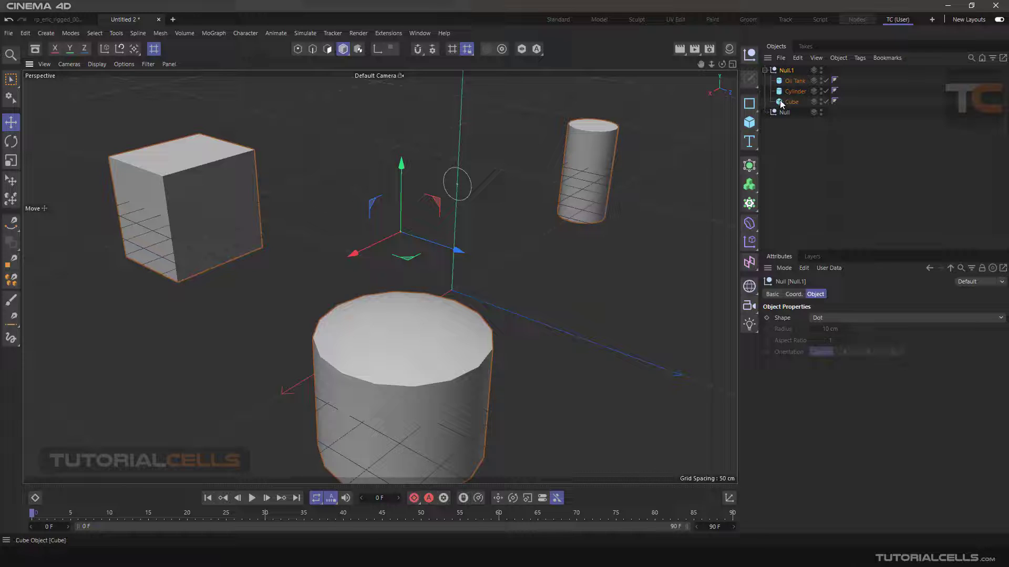
left_click_drag(790, 102, 786, 145)
Step: Parent Cube, Oil Tank and Cylinder under the circle-shaped Null
left_click(795, 81)
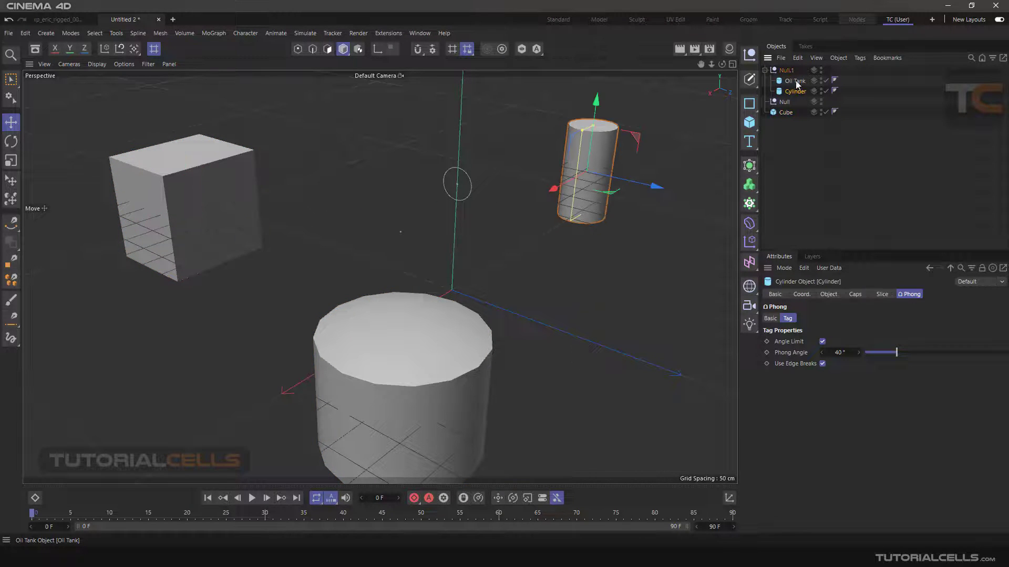
left_click(795, 91, "ctrl")
left_click_drag(795, 92, 790, 145)
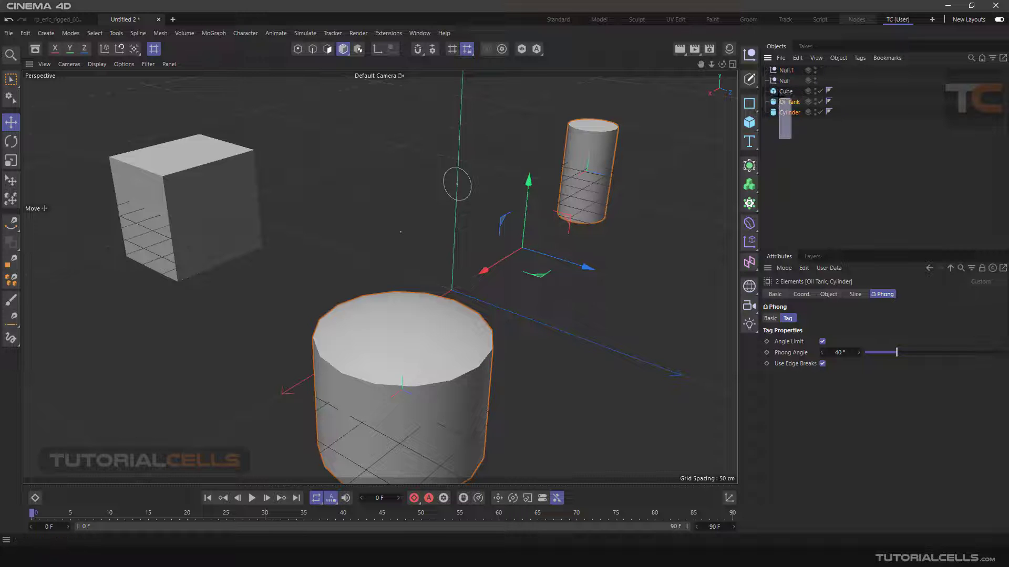
left_click(779, 91, "ctrl")
mouse_move(781, 88)
left_mouse_down()
mouse_move(791, 92)
mouse_move(785, 82)
left_mouse_up()
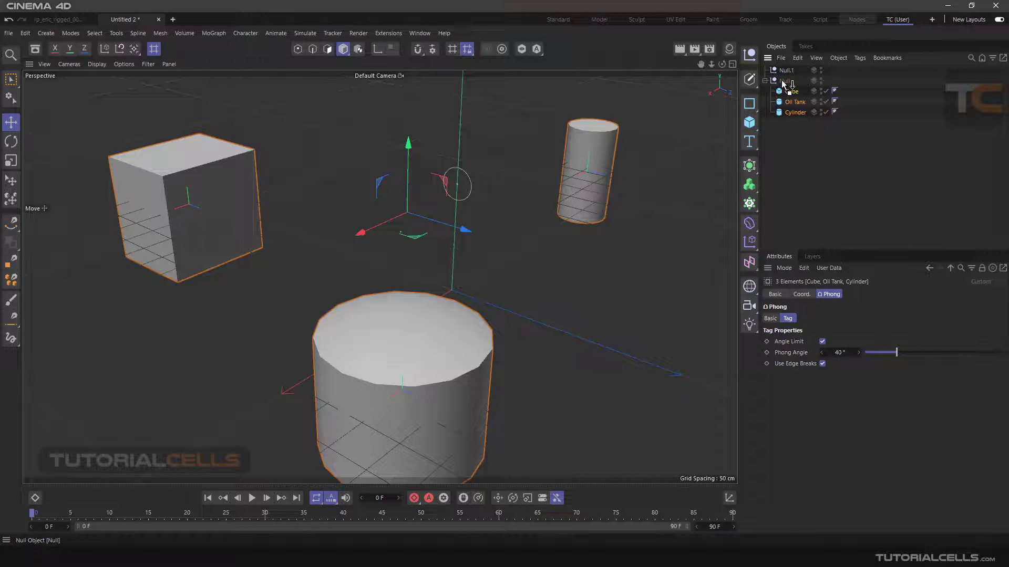
Step: Delete the empty Null.1 and raise the Null with its children about 36 cm
left_click(783, 70)
key("Delete")
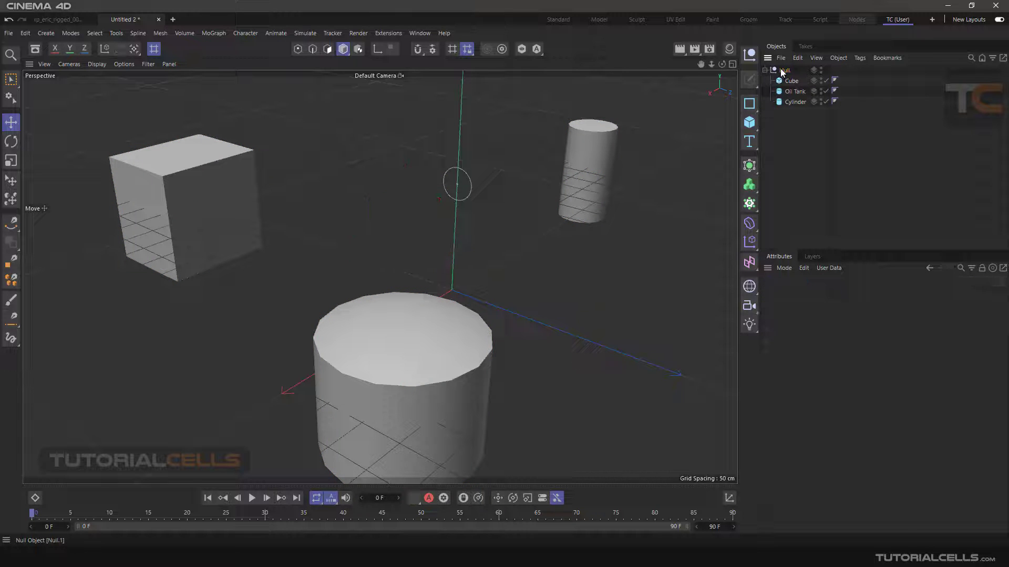
left_click(783, 71)
mouse_move(462, 112)
left_mouse_down()
mouse_move(462, 134)
mouse_move(460, 94)
mouse_move(455, 138)
mouse_move(459, 117)
left_mouse_up()
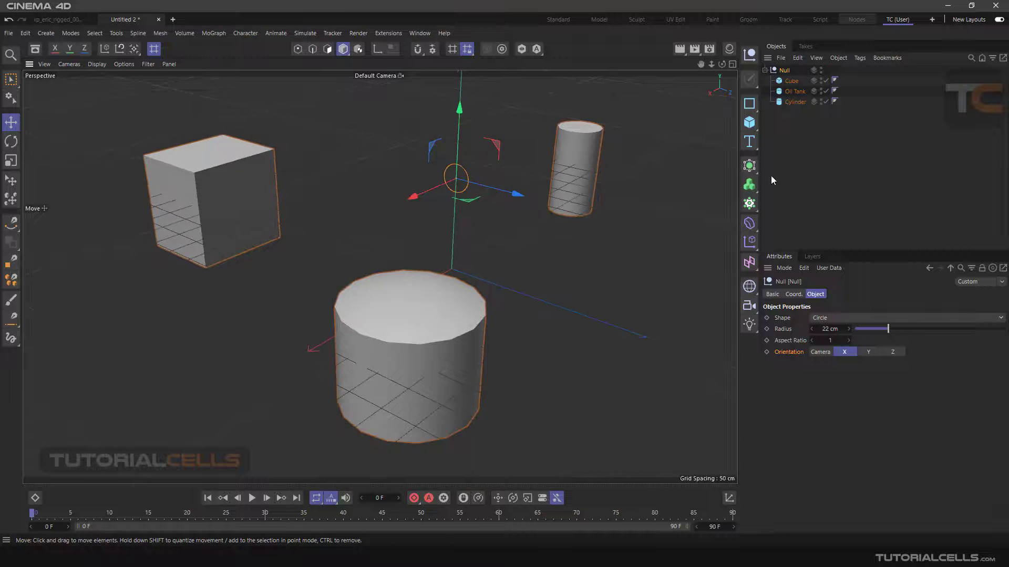
left_click_drag(799, 135, 771, 66)
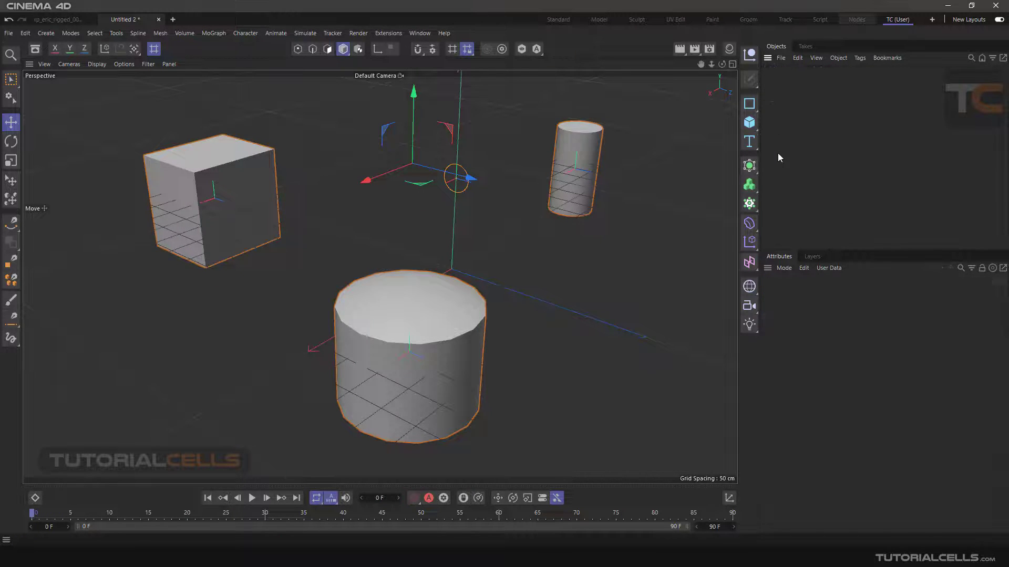
Step: Delete all objects and add a new cube positioned at the upper left
key("Delete")
scroll(484, 195, "down", 5)
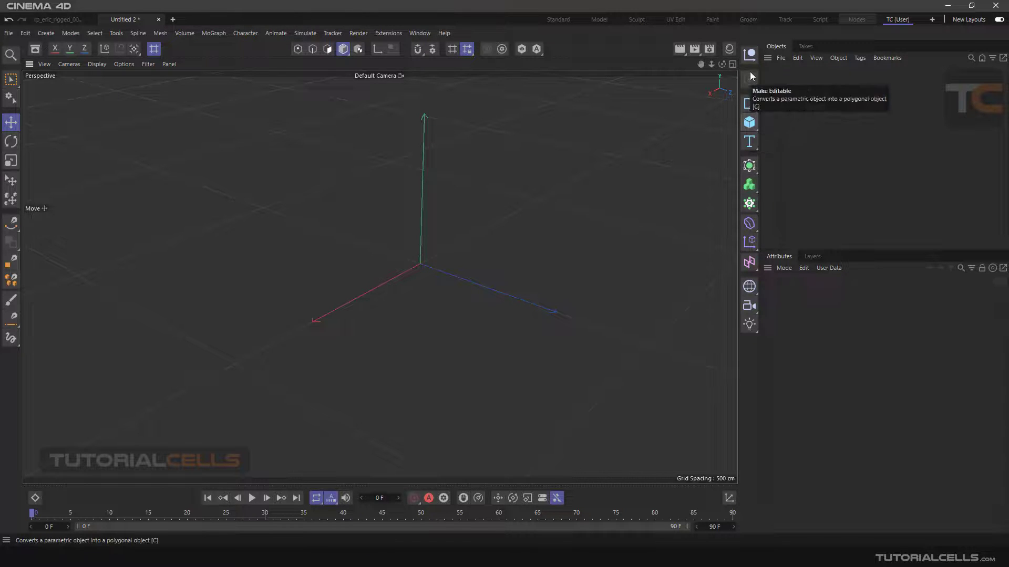
left_click(750, 122)
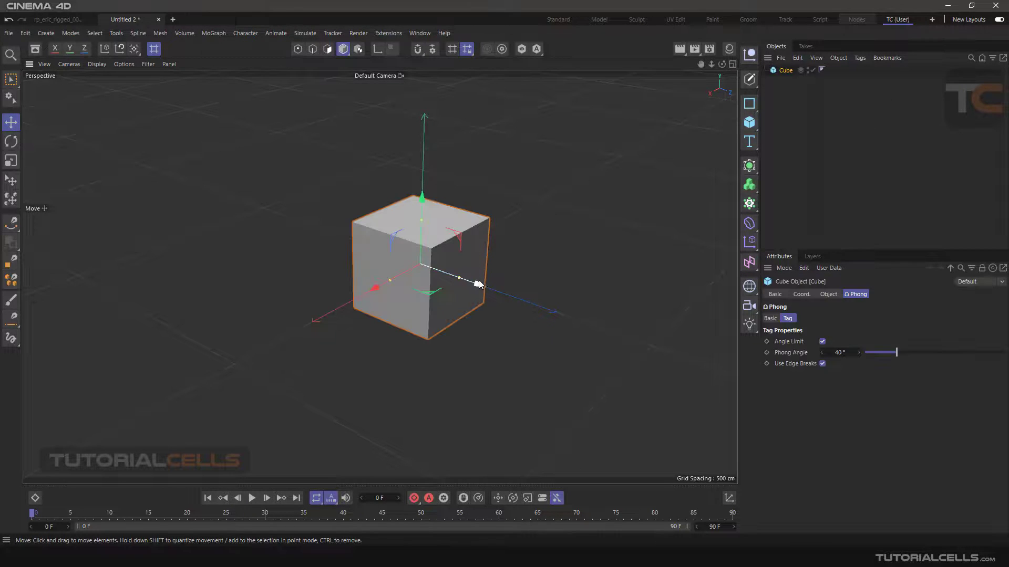
left_click_drag(478, 284, 281, 200)
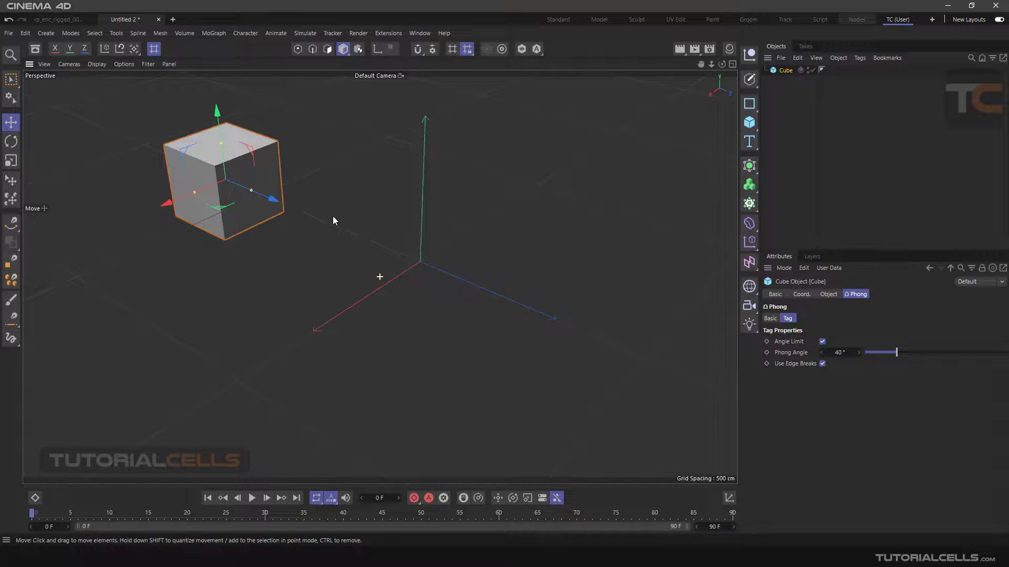
Step: Add a raised Null, parent the Cube under it, and set its shape to Circle
left_click(750, 55)
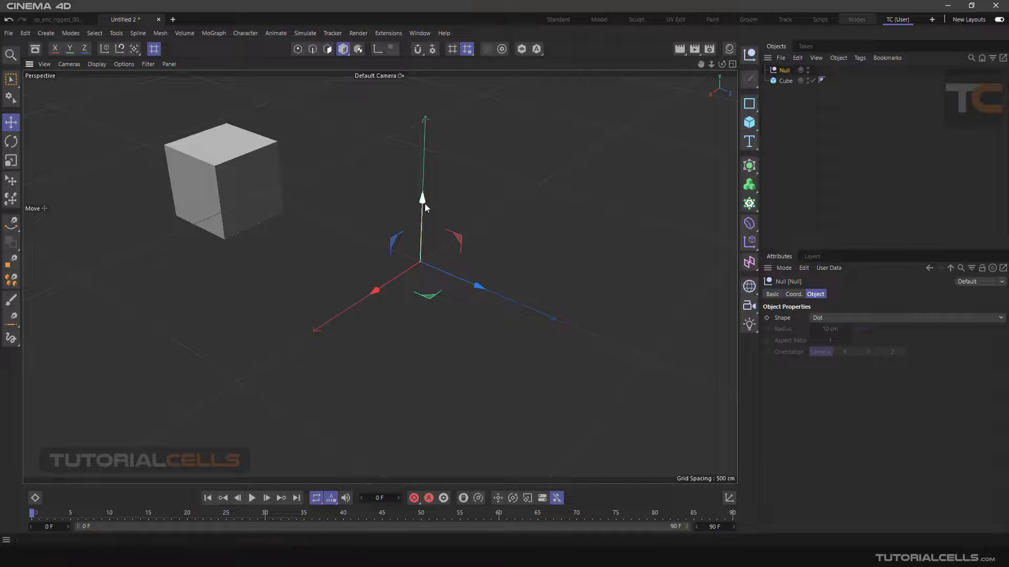
left_click_drag(424, 203, 426, 154)
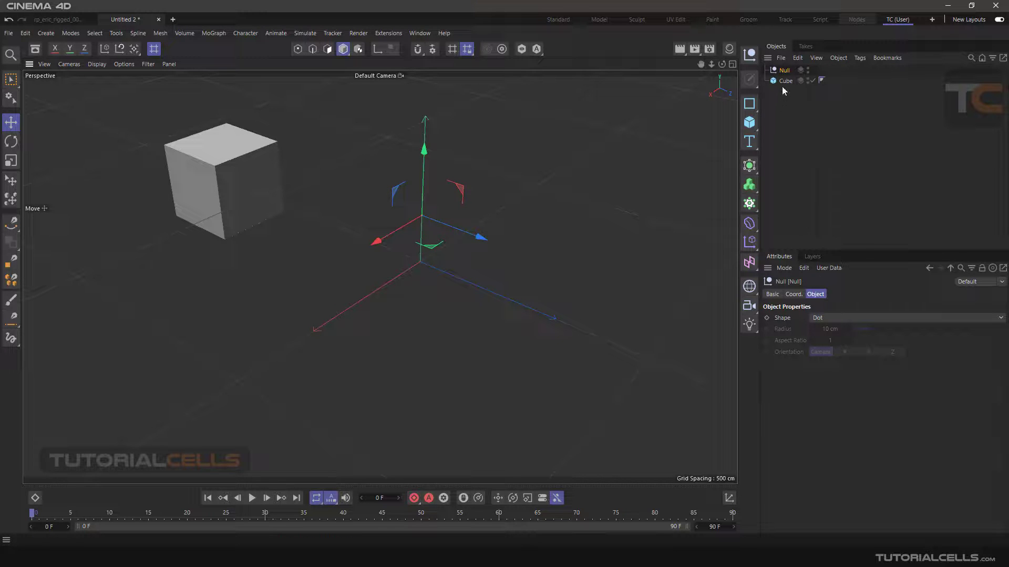
left_click_drag(783, 83, 783, 71)
left_click(784, 70)
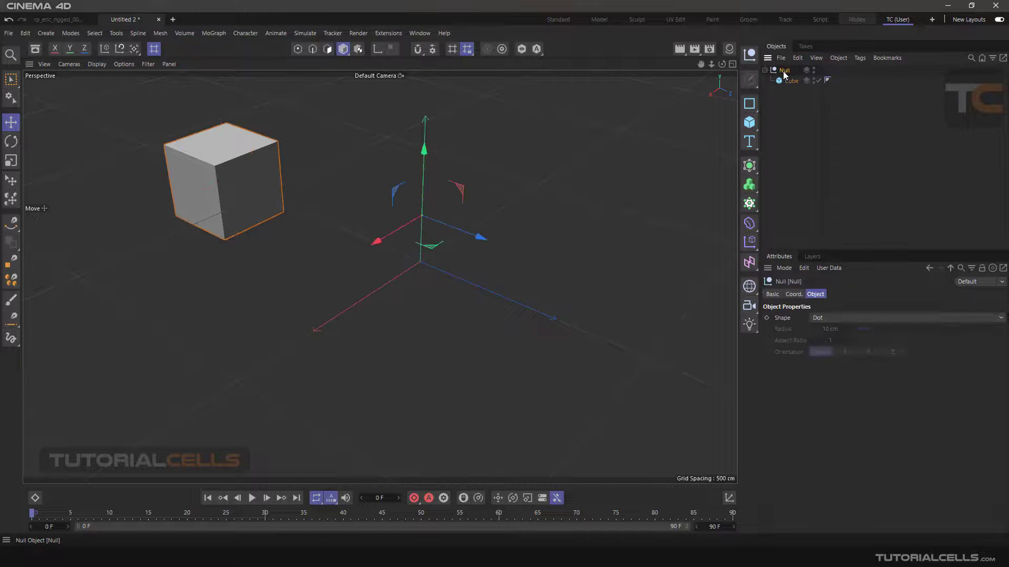
left_click(840, 318)
left_click(840, 360)
left_click_drag(516, 284, 463, 269, "alt")
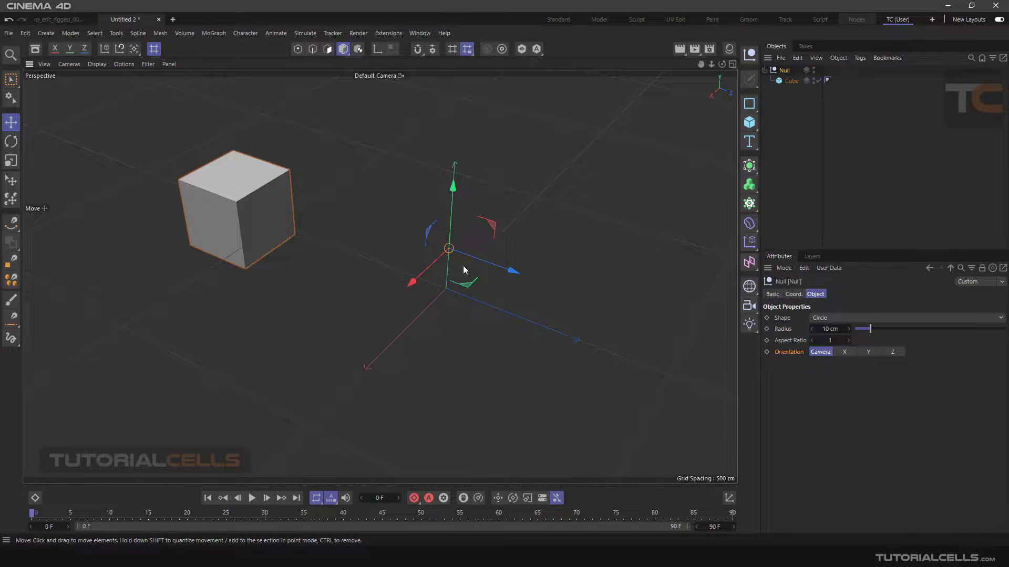
Step: Rotate the Null so the cube swings around its pivot, then tilt the cube itself
left_click(11, 141)
left_click_drag(426, 272, 404, 257)
mouse_move(445, 245)
left_mouse_down()
mouse_move(468, 250)
mouse_move(466, 227)
mouse_move(434, 268)
mouse_move(455, 231)
mouse_move(460, 239)
mouse_move(452, 234)
left_mouse_up()
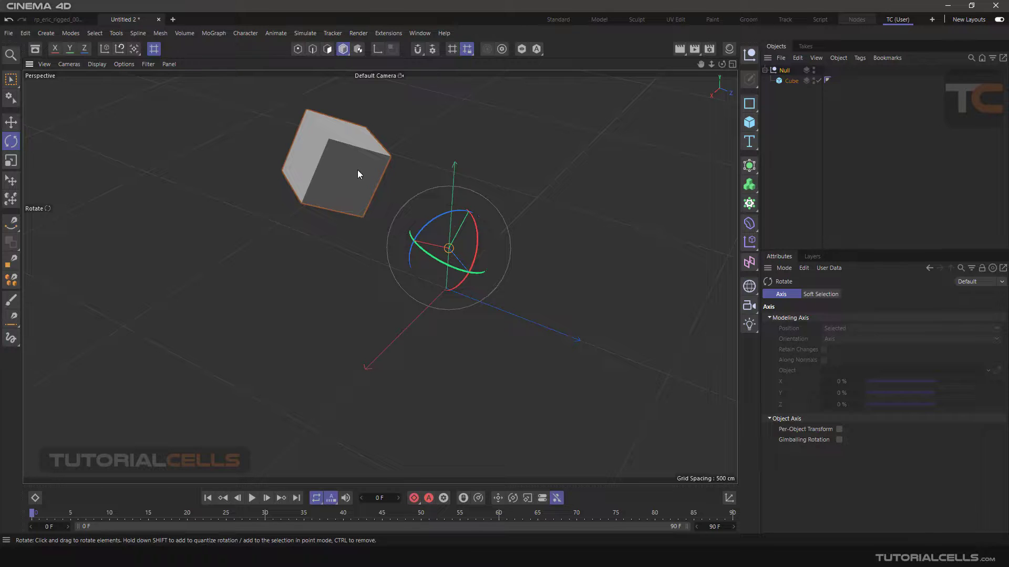
left_click(358, 170)
left_click_drag(345, 162, 313, 171)
Step: Reselect the Null, switch to the rp_eric_rigged_001 document and orbit to a frontal view
left_click(10, 122)
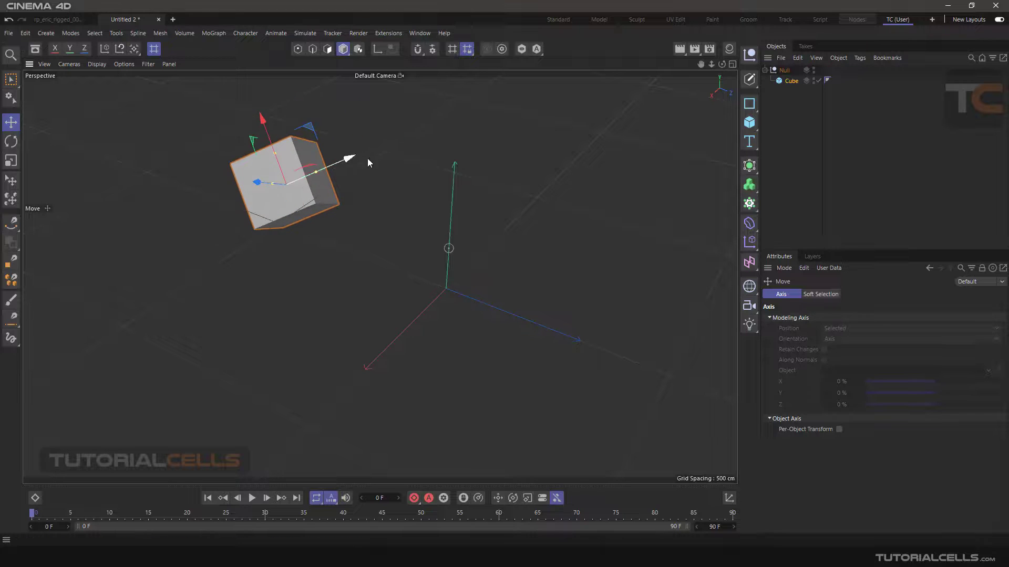
left_click(784, 70)
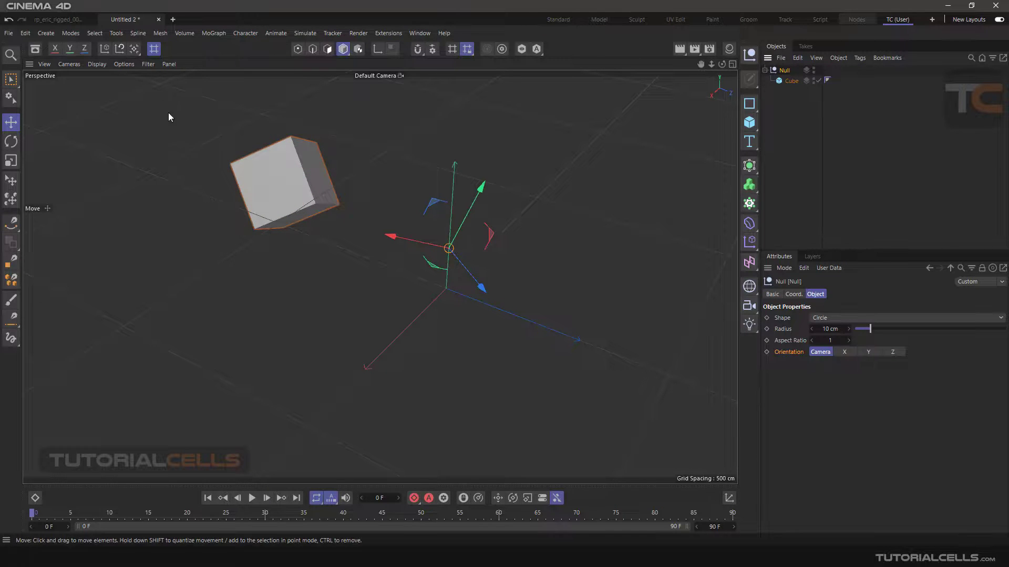
left_click(92, 23)
left_click_drag(294, 263, 509, 195, "alt")
Step: Expand the character rig's Null control hierarchy and zoom in on the character
left_click(766, 71)
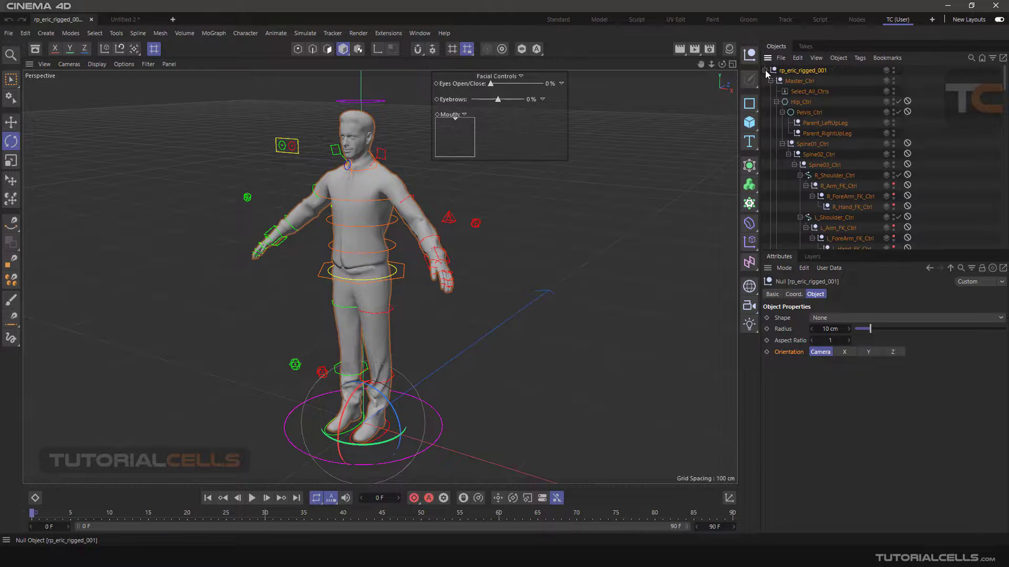
scroll(824, 151, "down", 10)
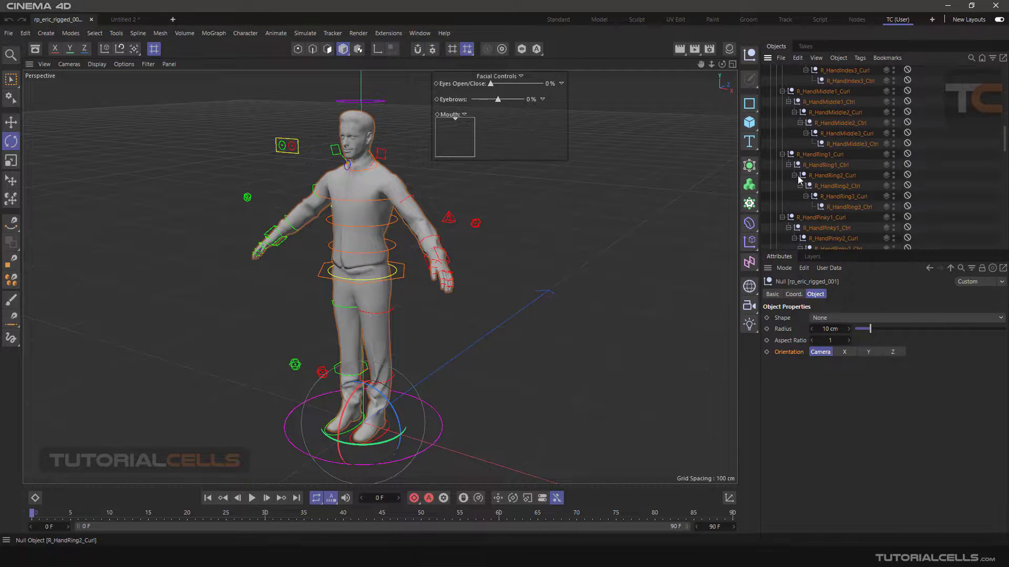
scroll(833, 183, "up", 10)
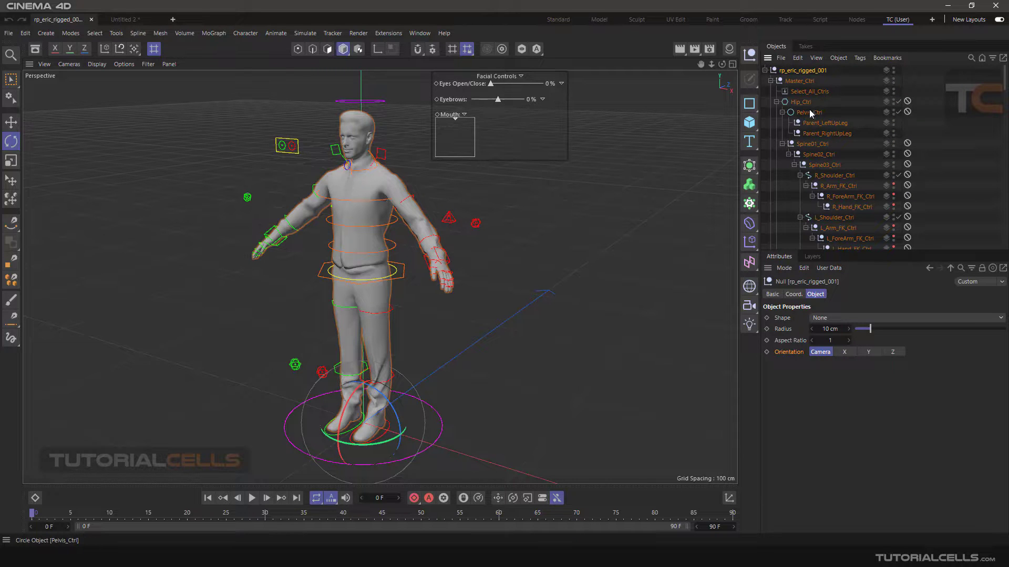
scroll(445, 218, "up", 5)
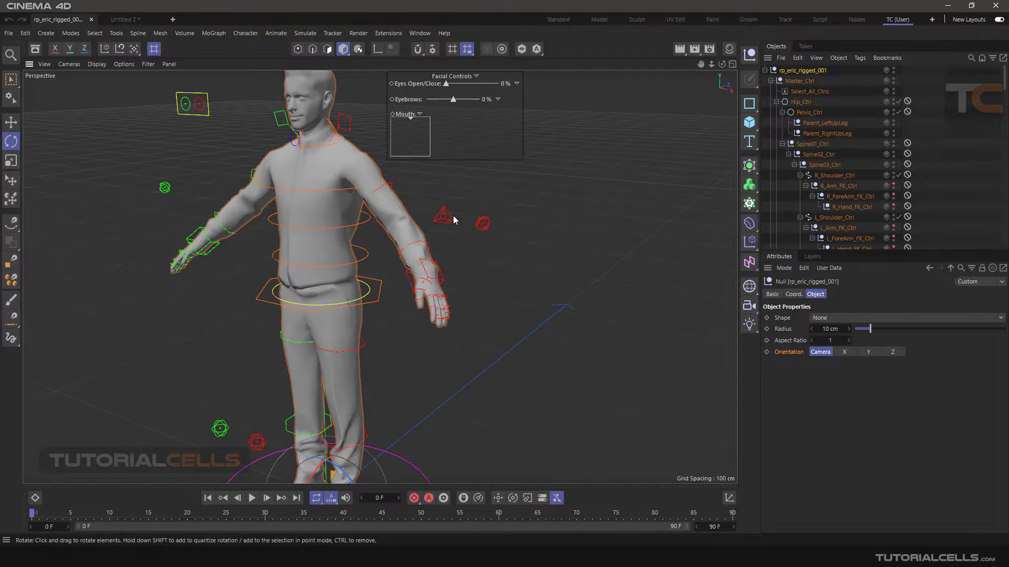
Step: Raise and shift L_Elbow_Ctrl slightly, then select L_Hand_Ctrl
left_click(441, 219)
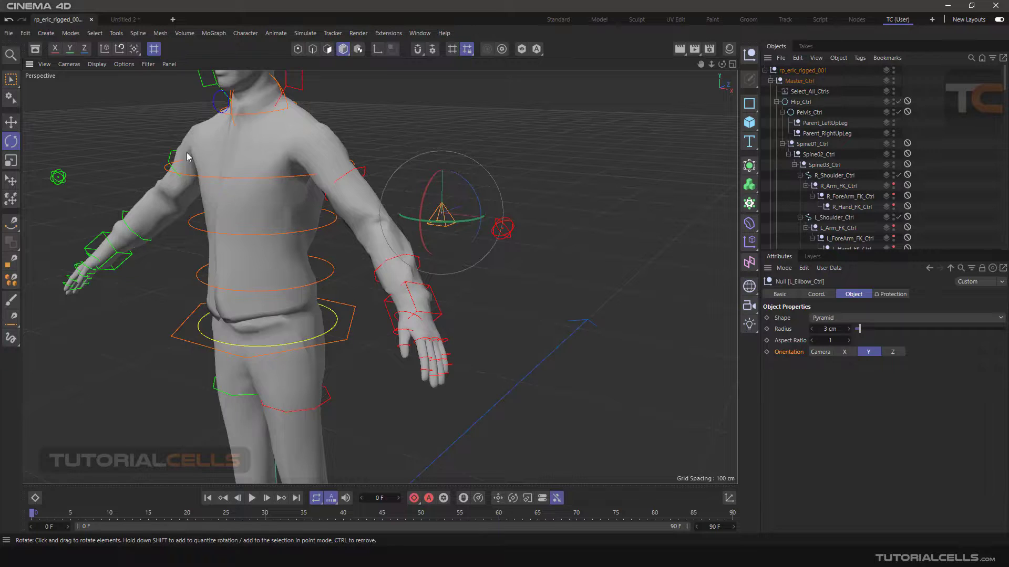
left_click(11, 122)
left_click_drag(442, 153, 443, 128)
mouse_move(474, 177)
left_mouse_down()
mouse_move(523, 185)
mouse_move(473, 187)
left_mouse_up()
left_click(510, 235)
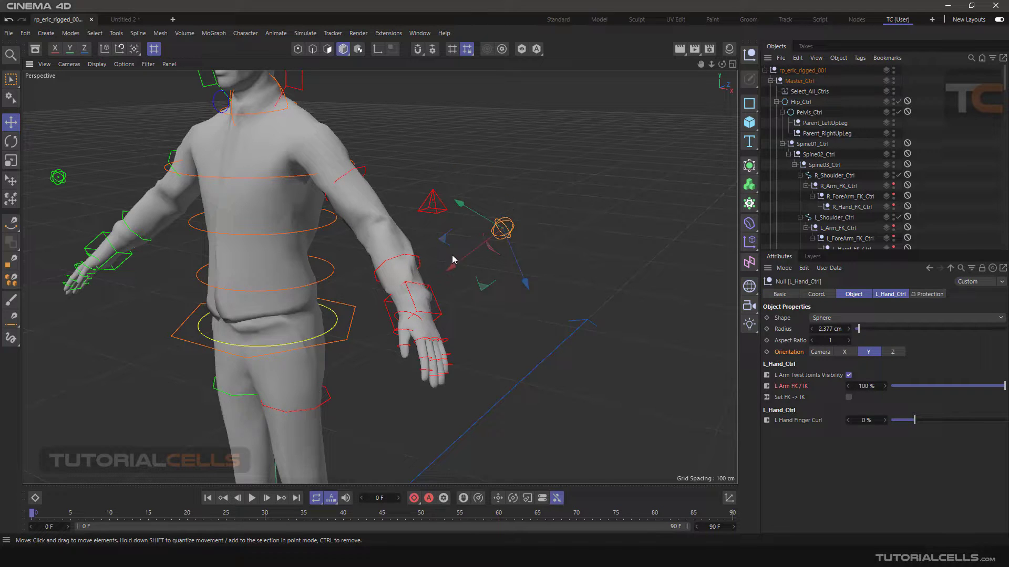